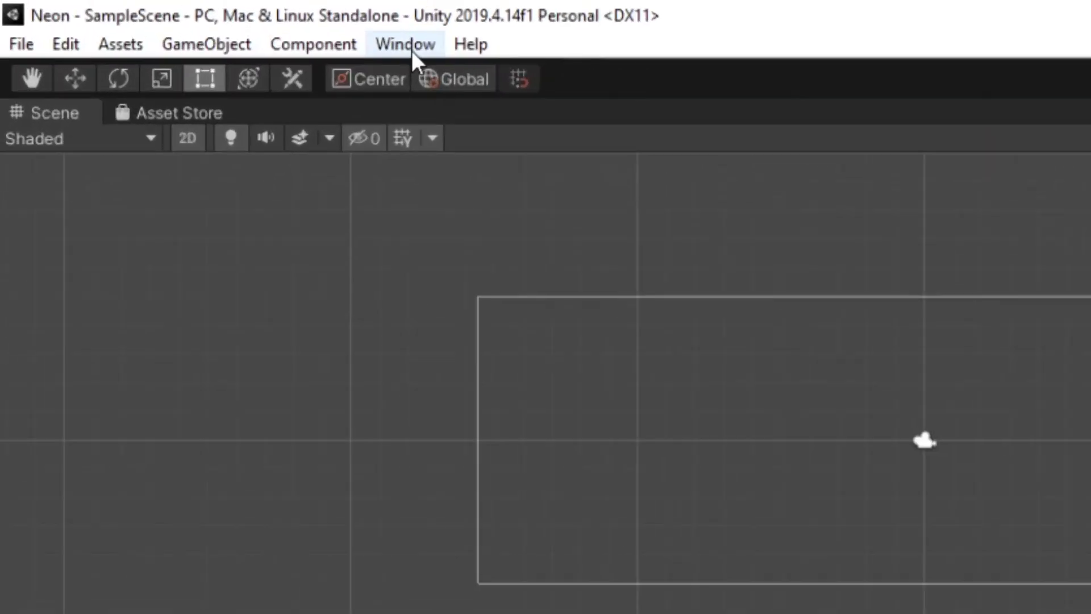
- Install the Post Processing 2.3.0 package from the Package Manager, found by searching 'post'
click(409, 46)
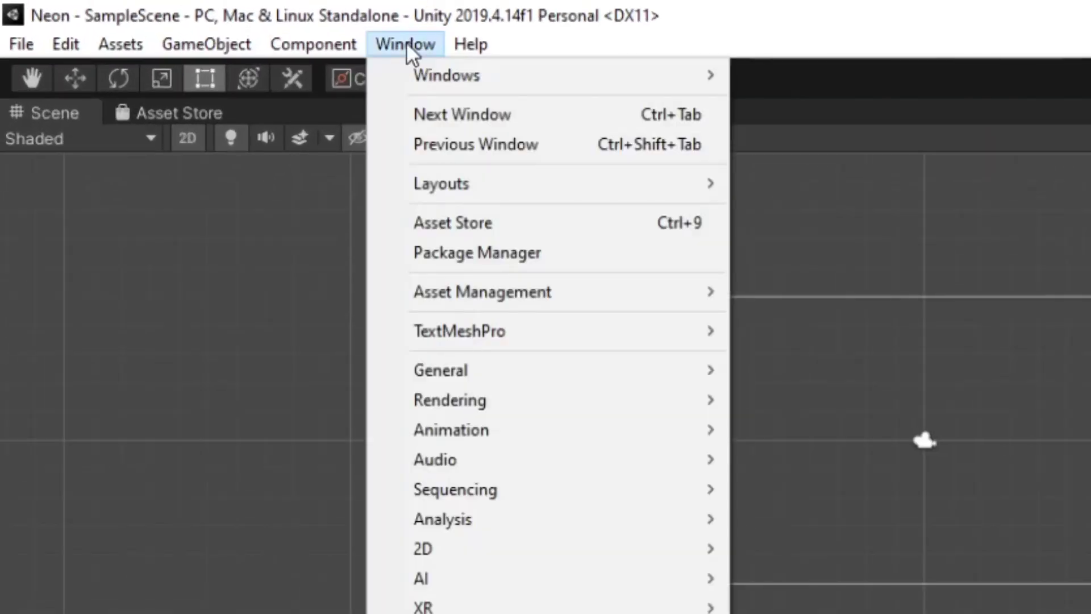
click(435, 250)
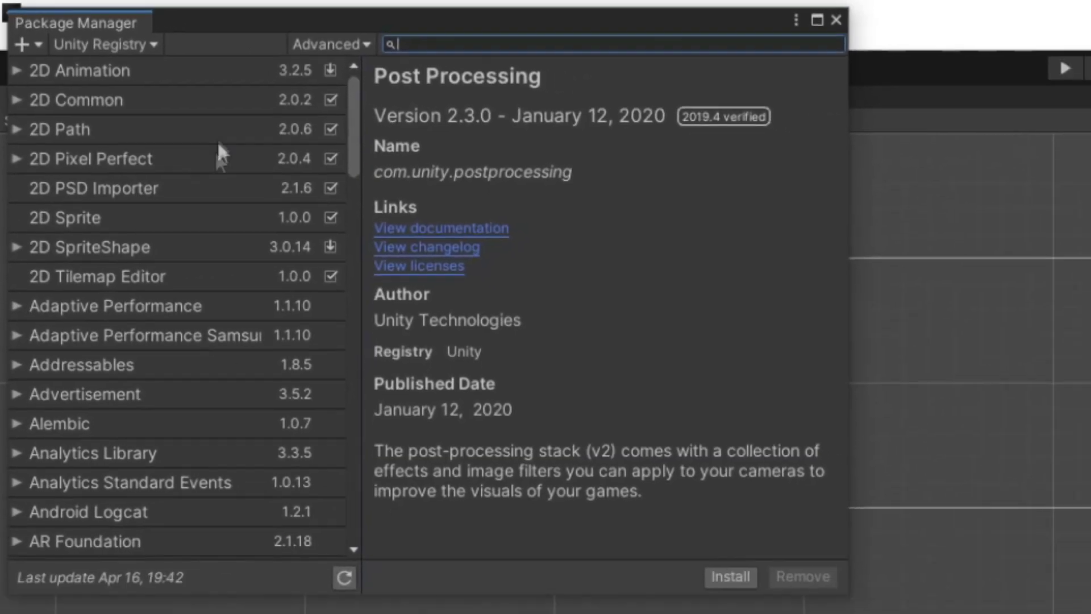
text(post)
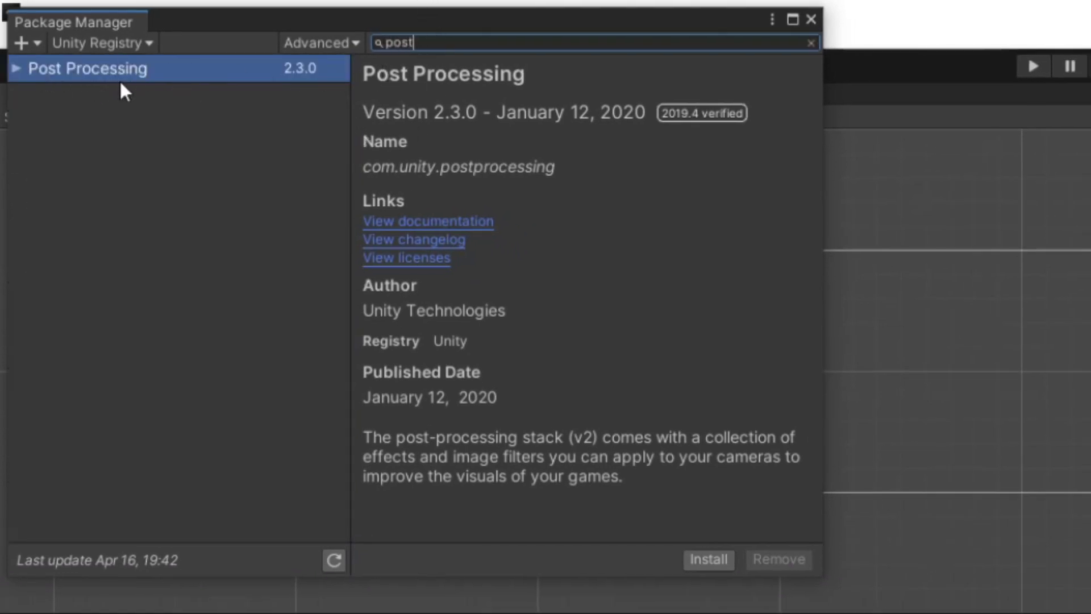
click(115, 78)
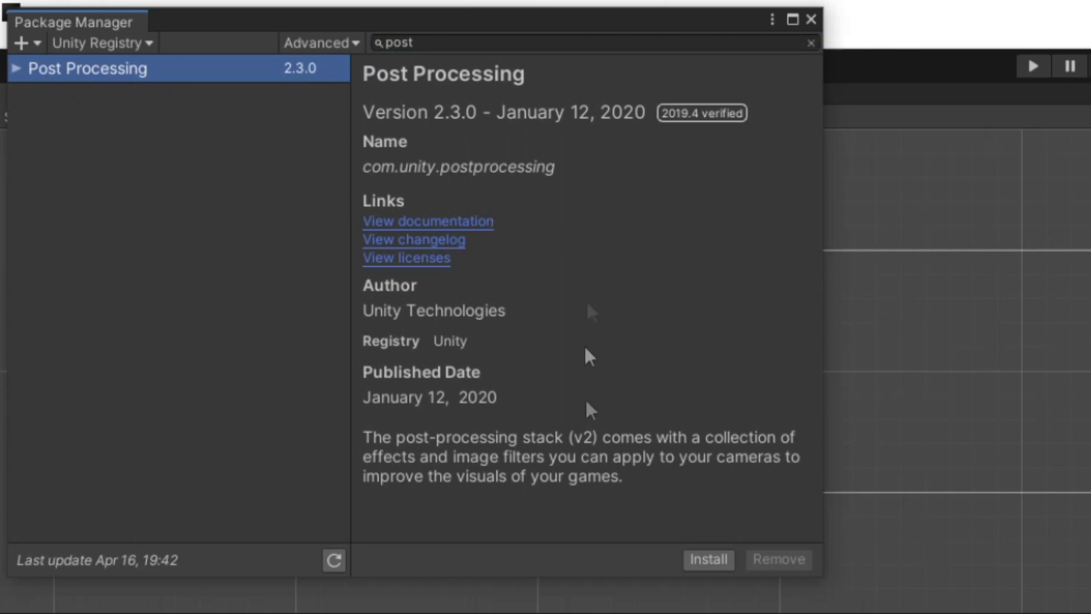
click(722, 561)
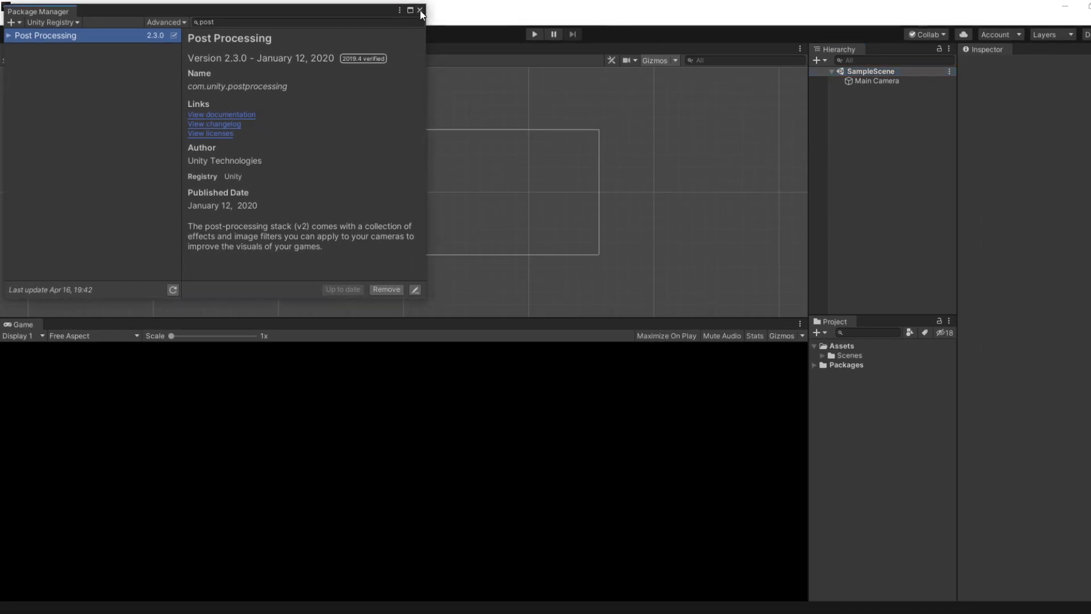
click(811, 19)
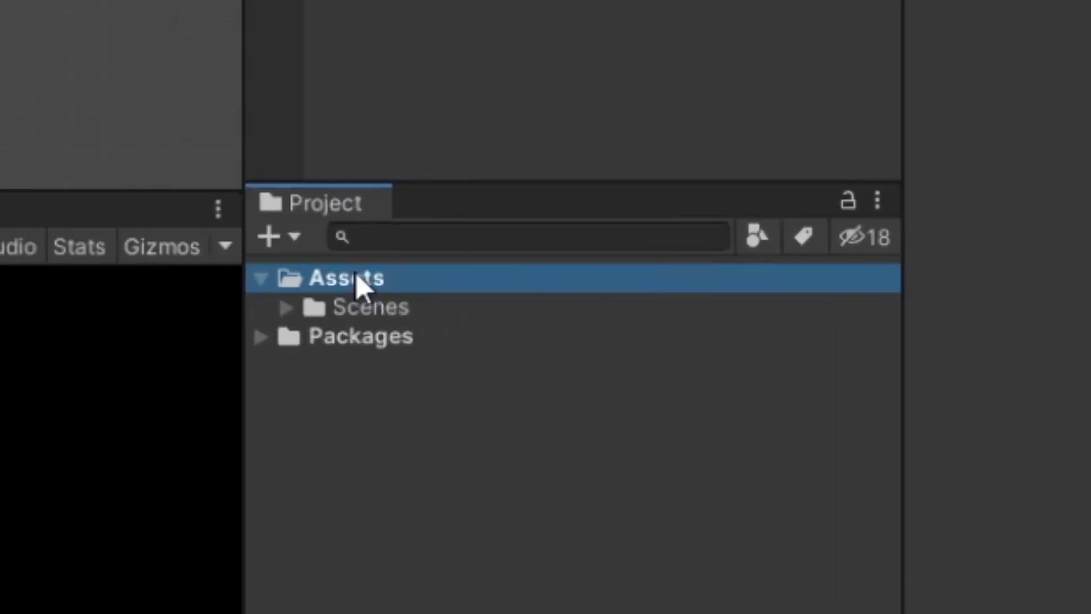
- Create a Post-processing Profile asset in the Assets folder named 'PP Profile'
right_click(356, 272)
mouse_move(278, 40)
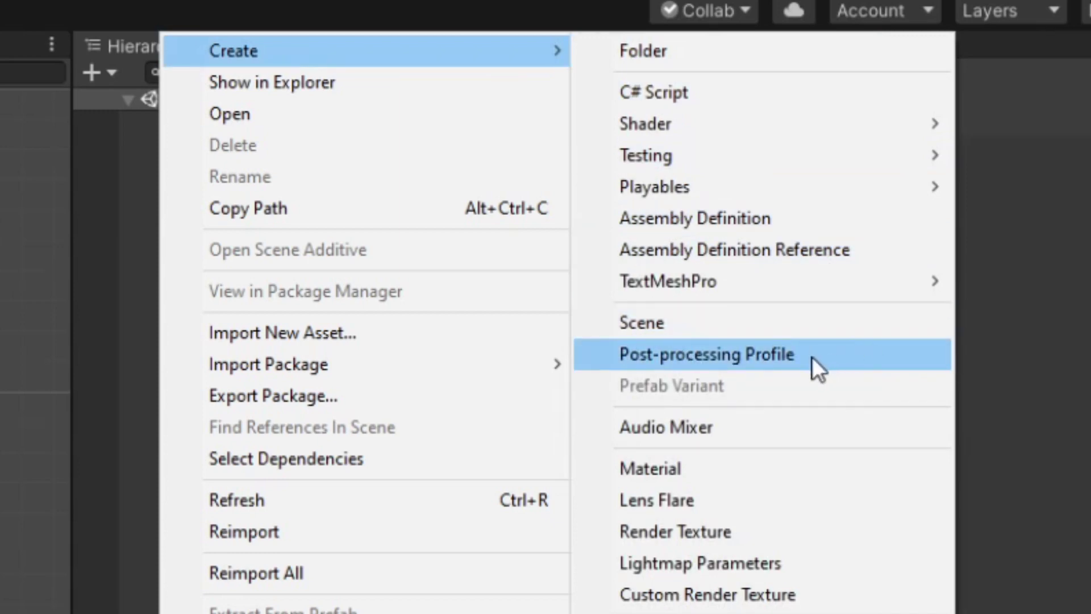
click(790, 355)
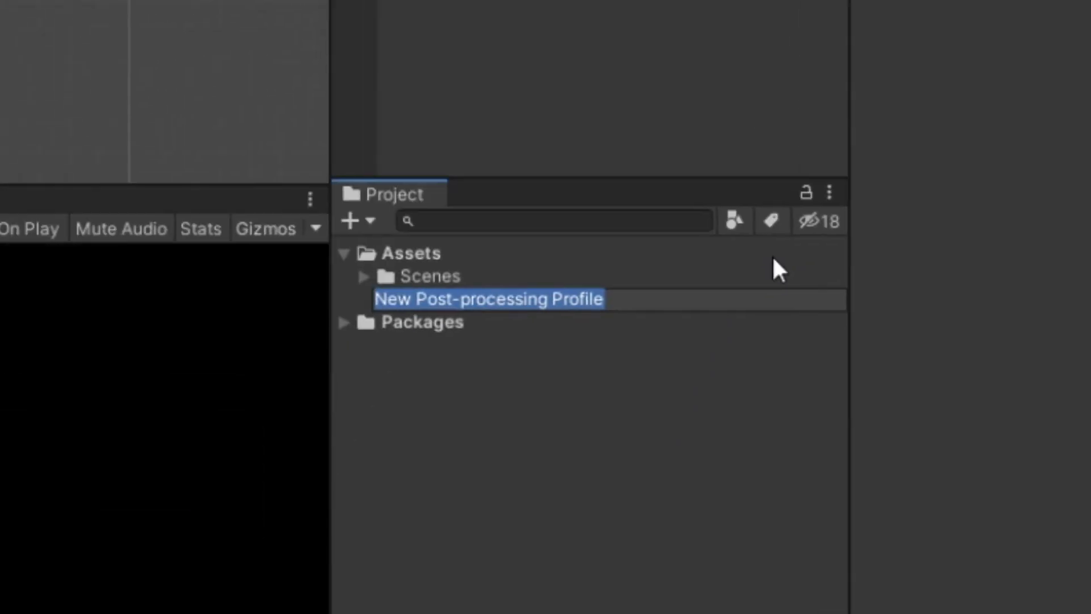
text(PP Profile)
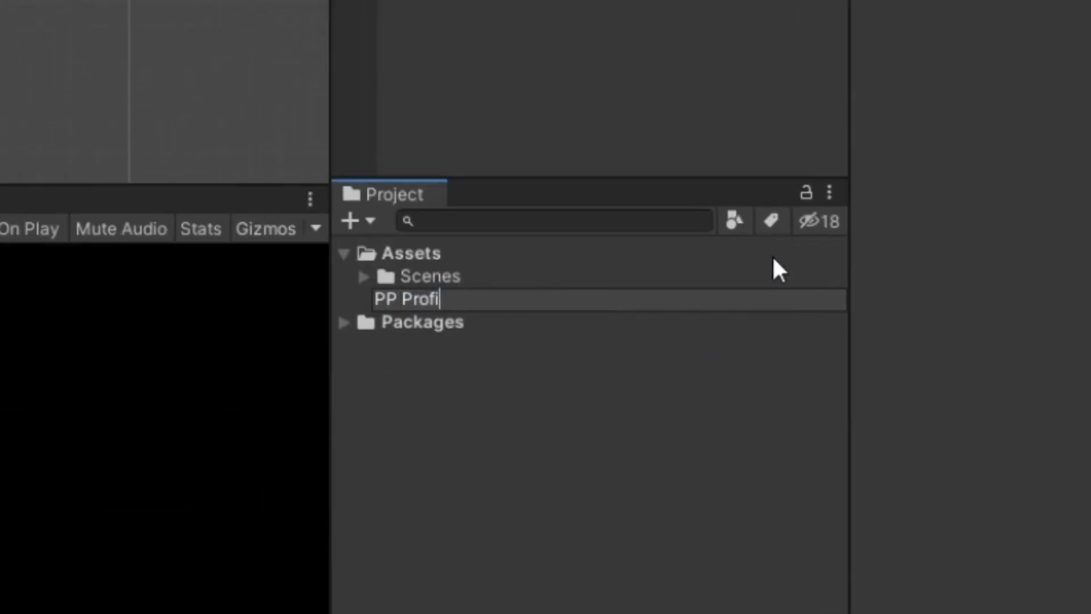
key(Return)
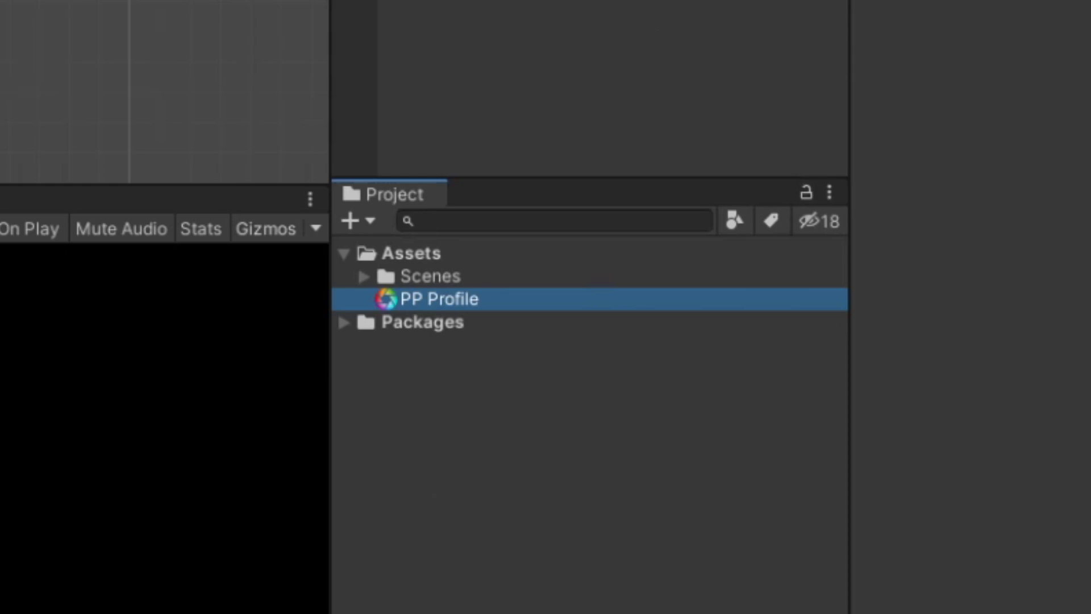
- Give the Main Camera a Post-process Layer component with its Layer set to Everything
click(418, 122)
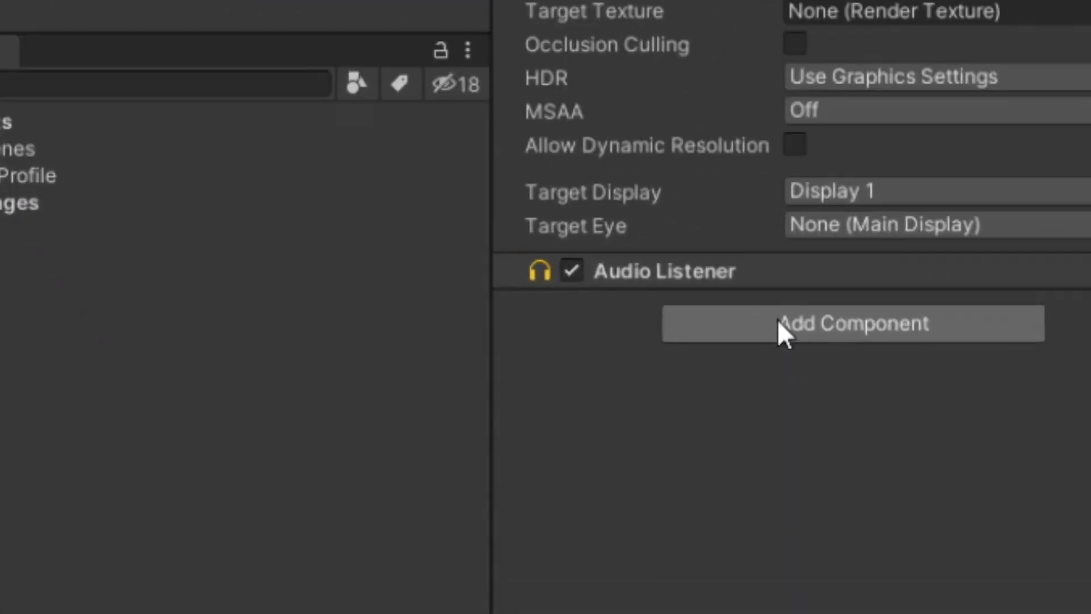
click(777, 320)
text(post)
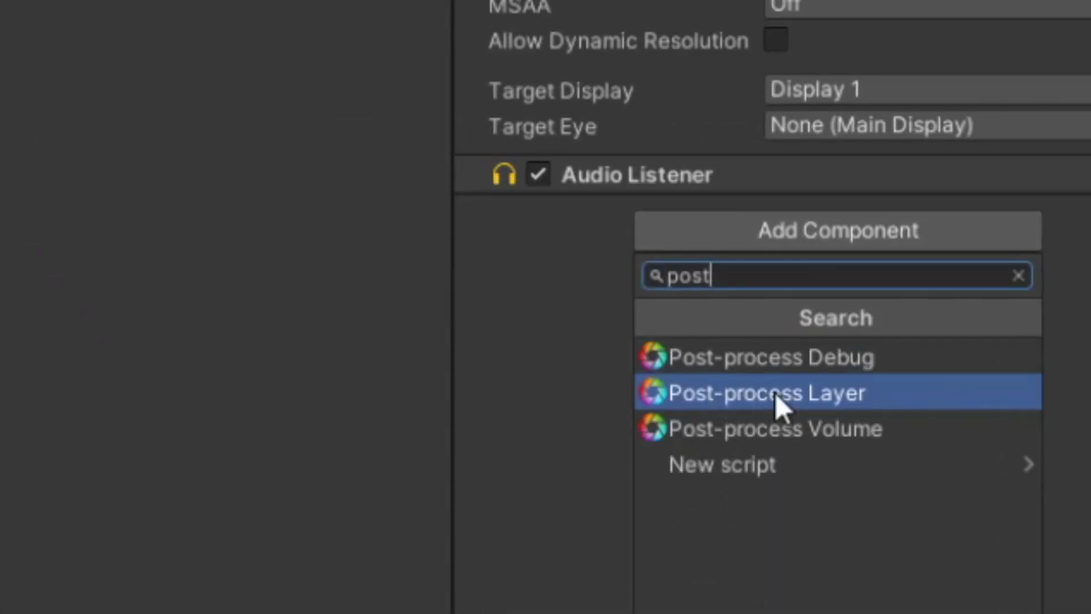
click(776, 394)
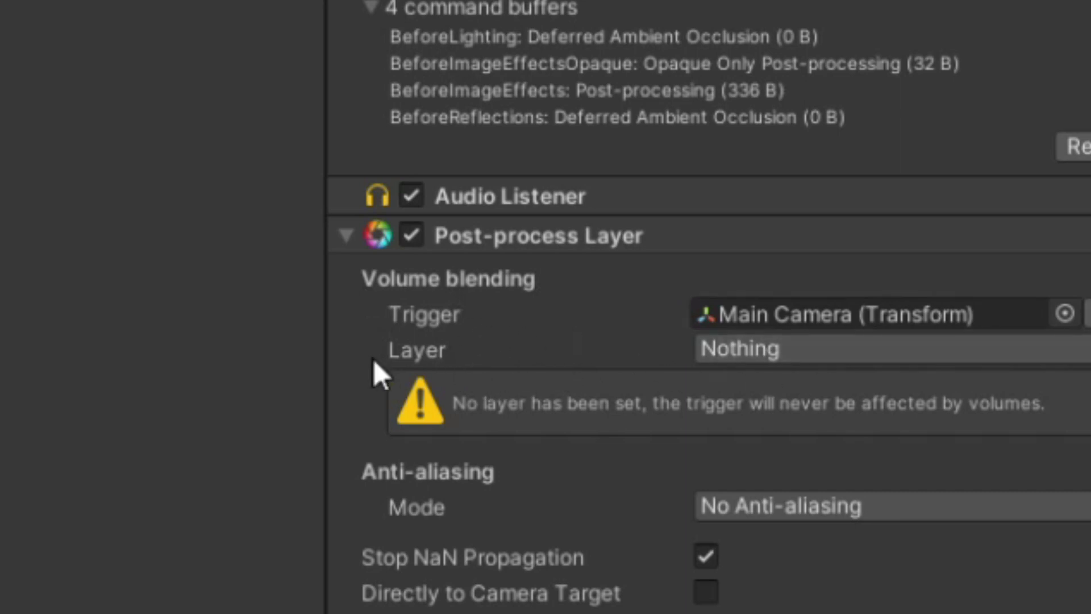
click(761, 349)
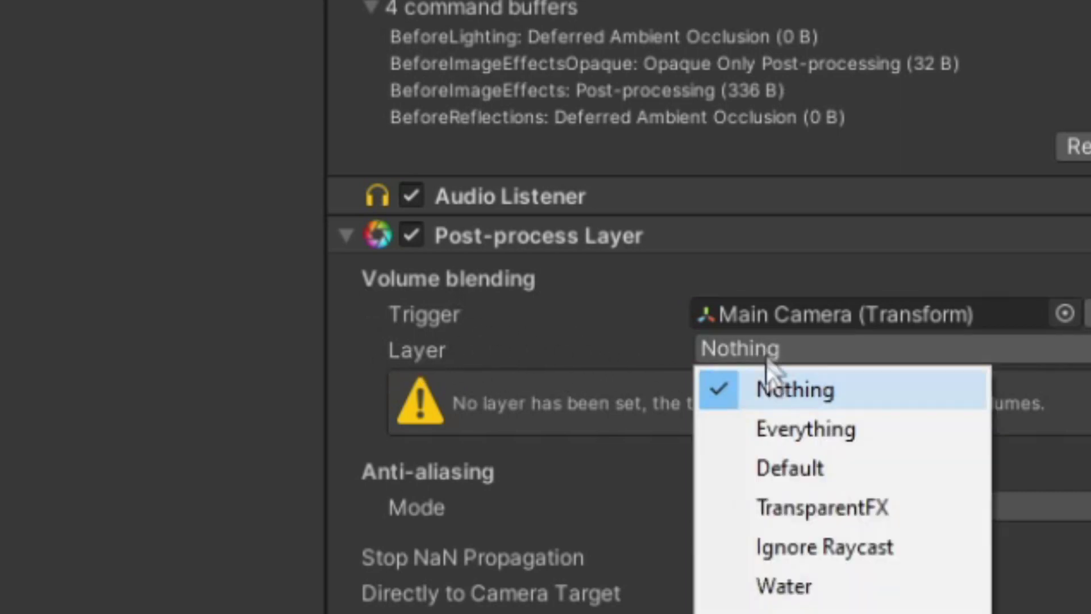
click(796, 430)
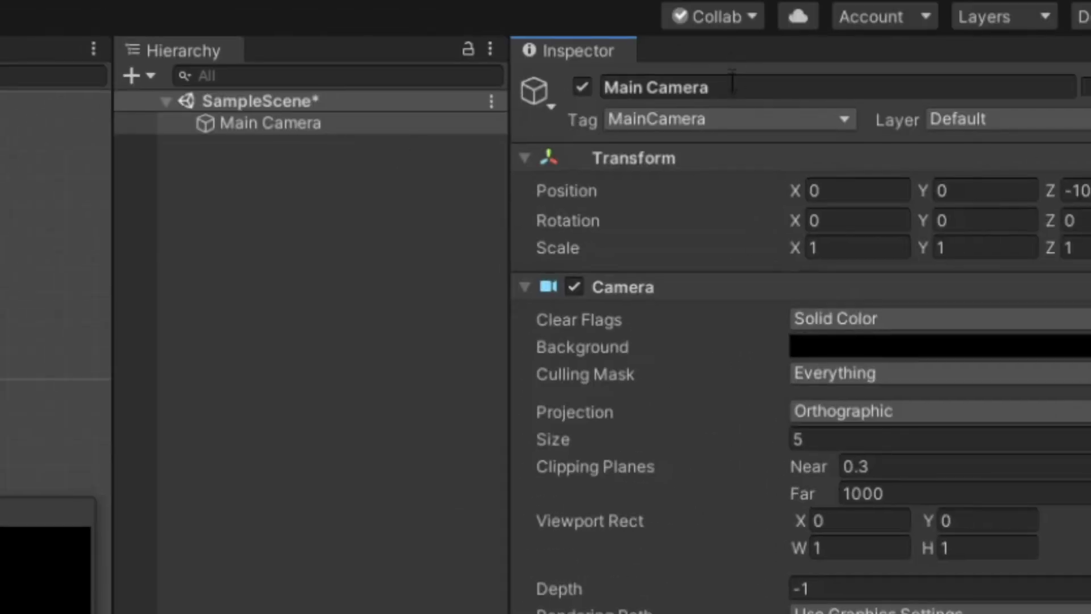
- Name User Layer 8 'Post Processing' in the Tags and Layers settings
click(951, 119)
click(1012, 308)
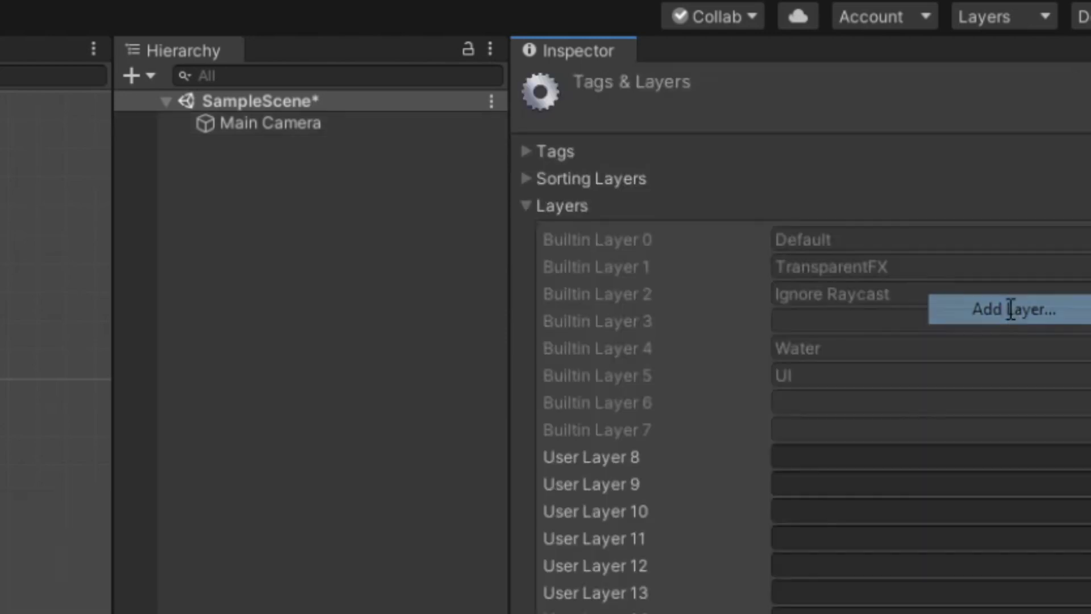
click(909, 457)
text(Po)
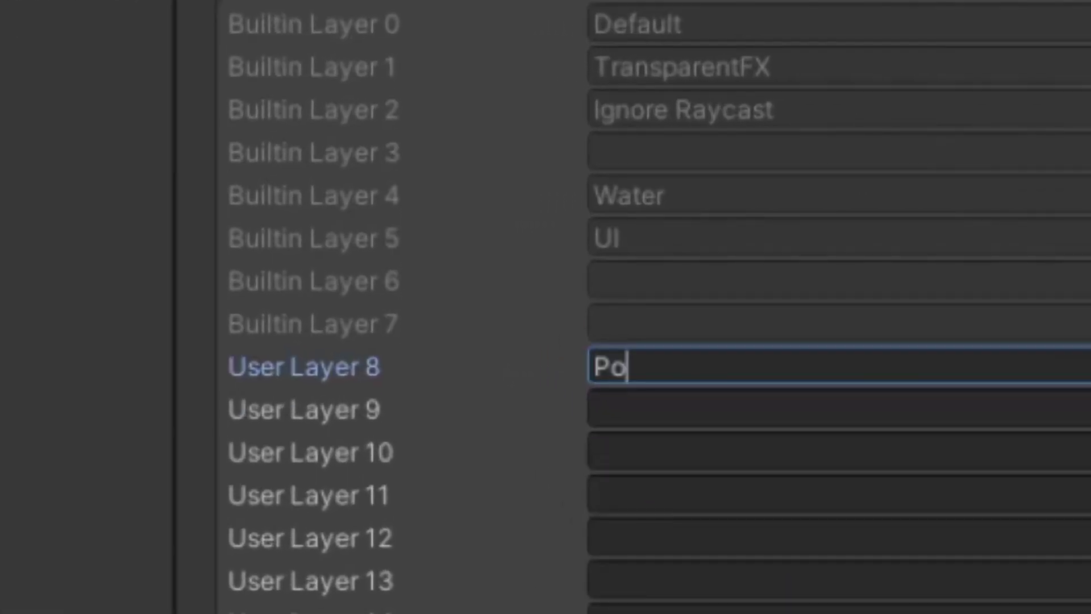
text(st Processing)
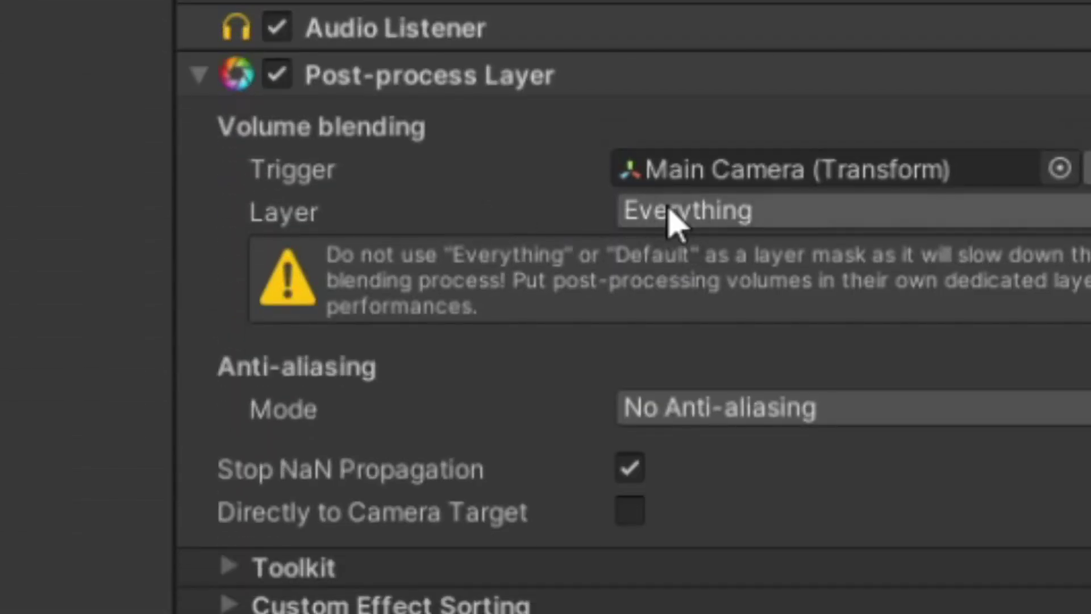
- Limit the camera's Post-process Layer blending to the Post Processing layer only
click(671, 213)
click(670, 263)
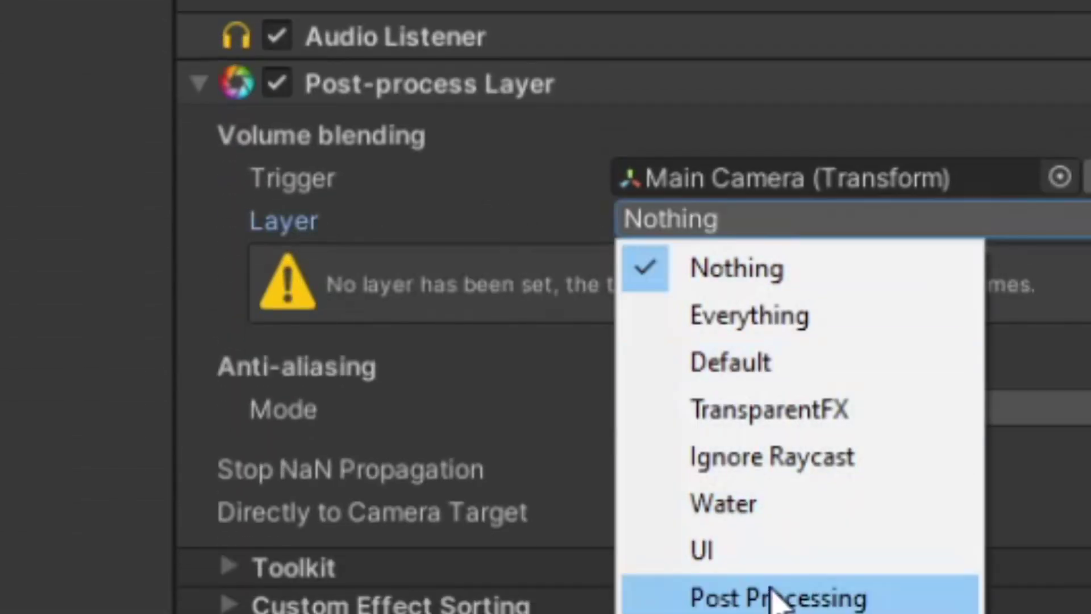
click(776, 597)
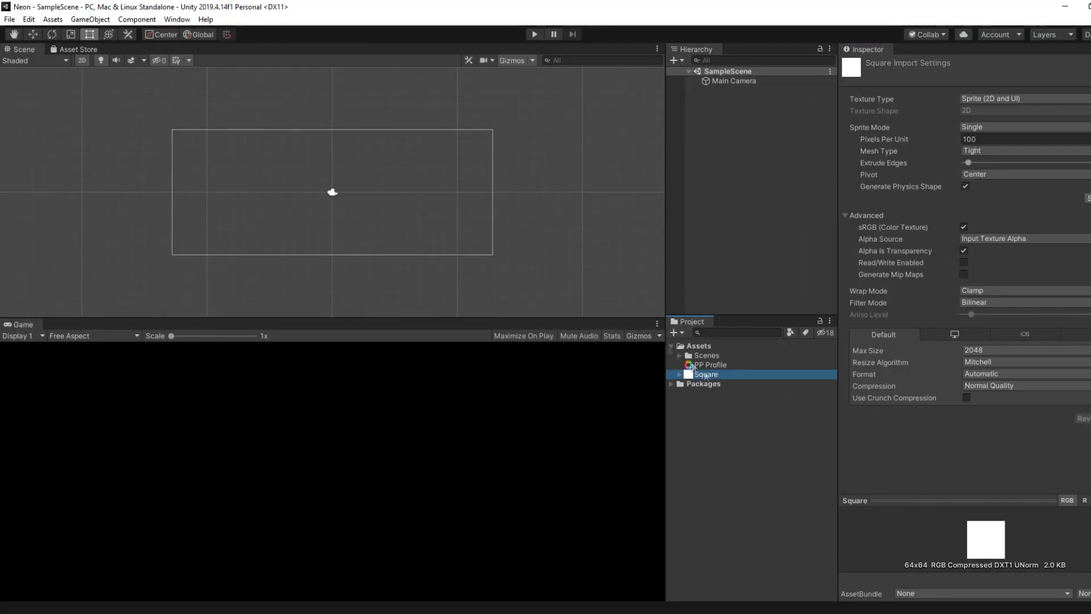
- Place the Square sprite in the scene, deselect it, and open the Hierarchy's create menu
drag(691, 365, 331, 196)
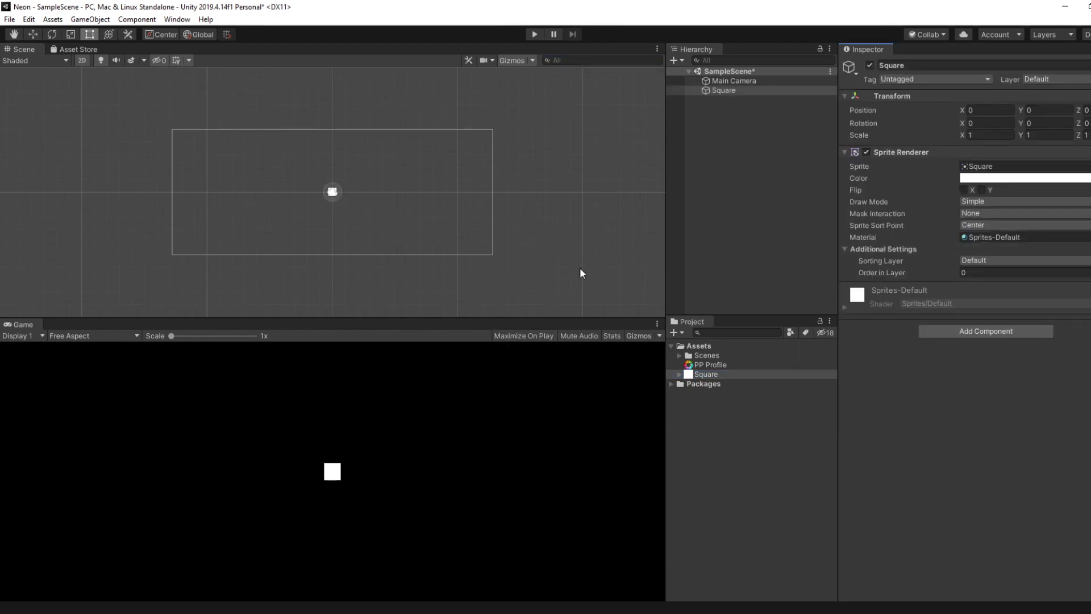
click(699, 124)
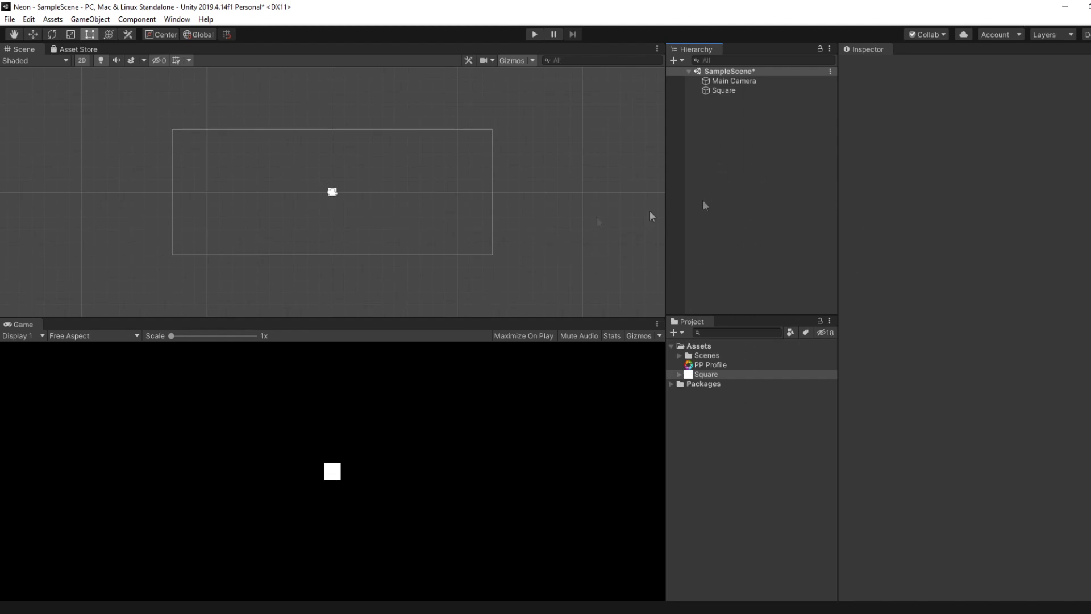
right_click(707, 131)
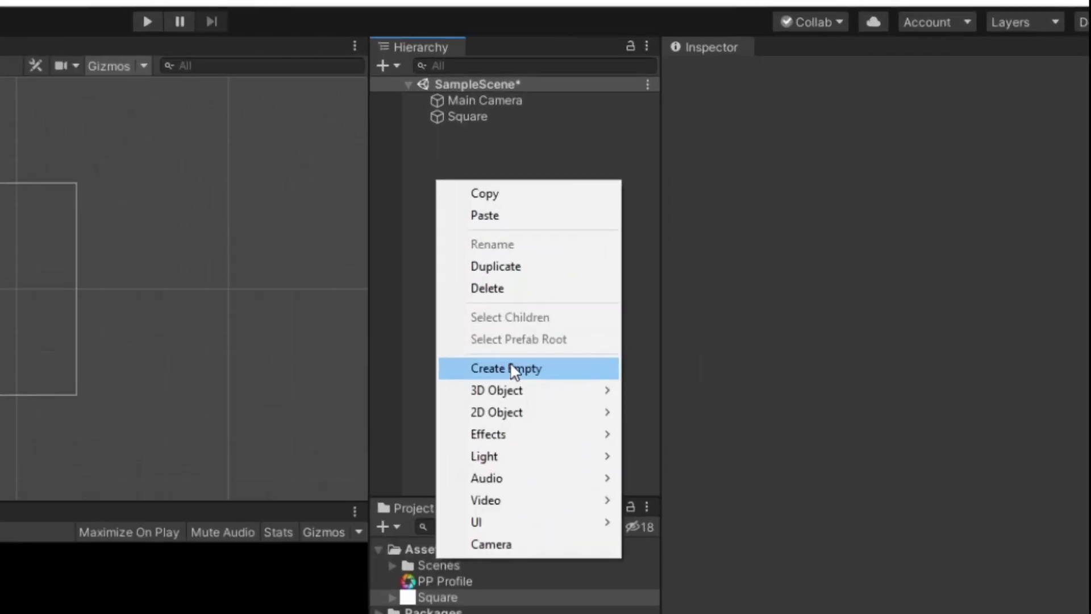
- Create an empty object named 'PPVolume' on the Post Processing layer
click(515, 368)
click(851, 75)
text(PPV)
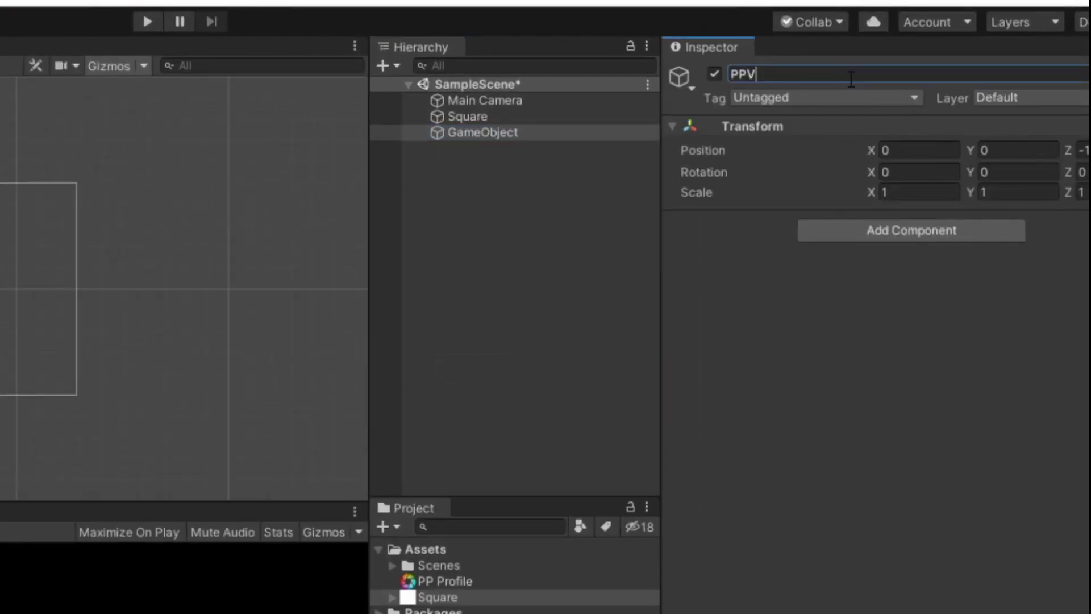
text(olume)
key(Return)
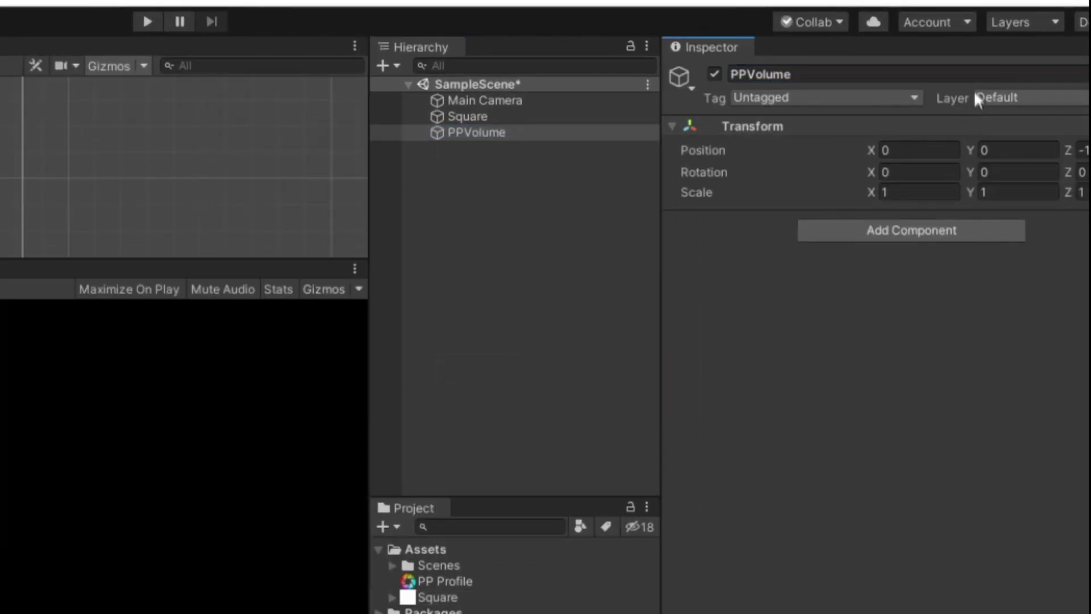
click(988, 103)
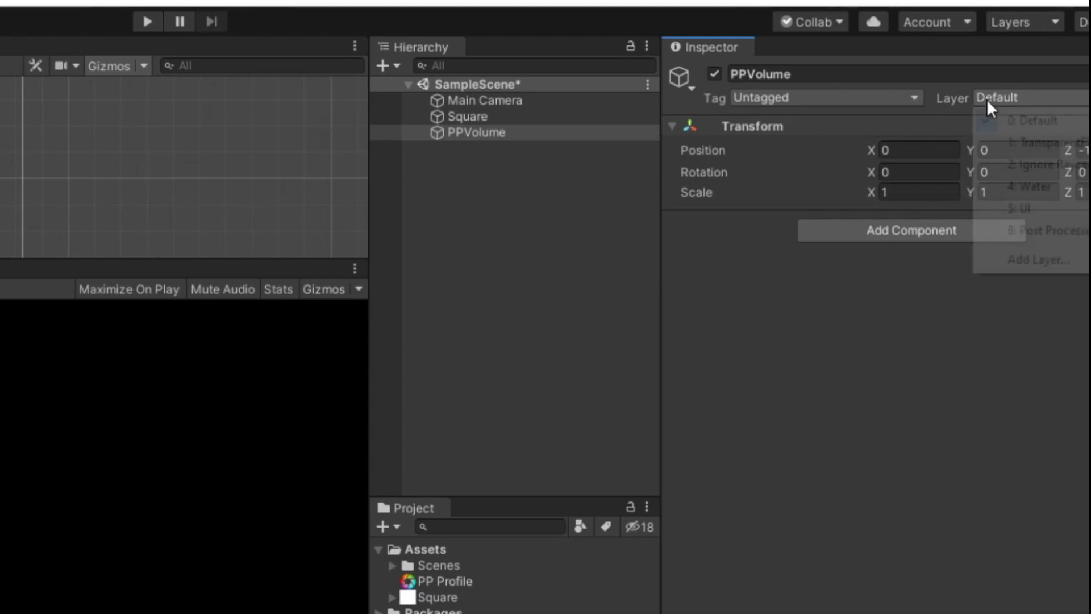
click(1001, 223)
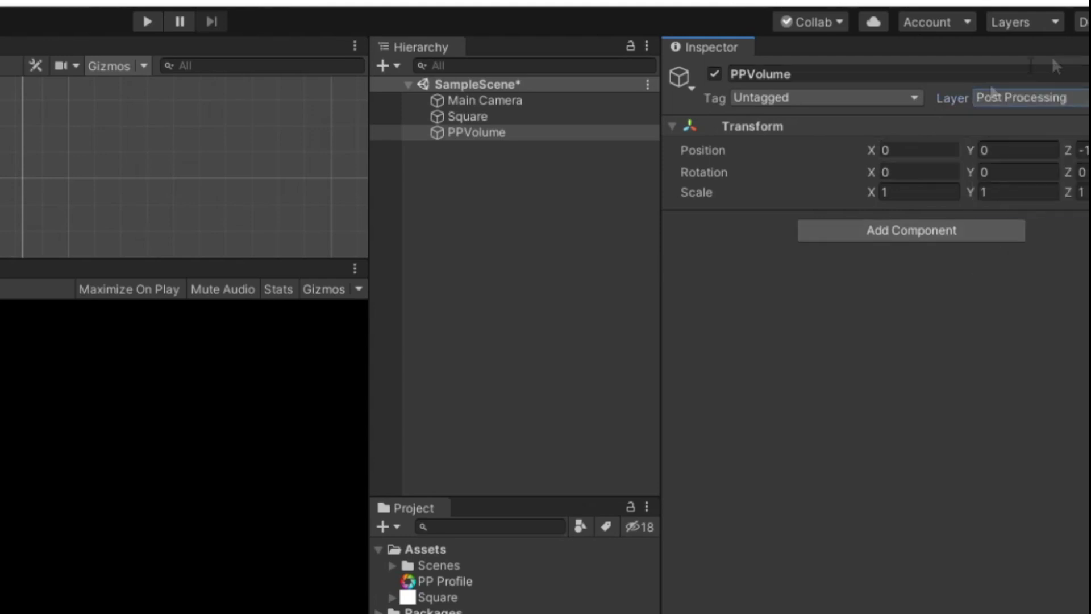
- Add a global Post-process Volume to PPVolume using PP Profile as its profile
click(889, 233)
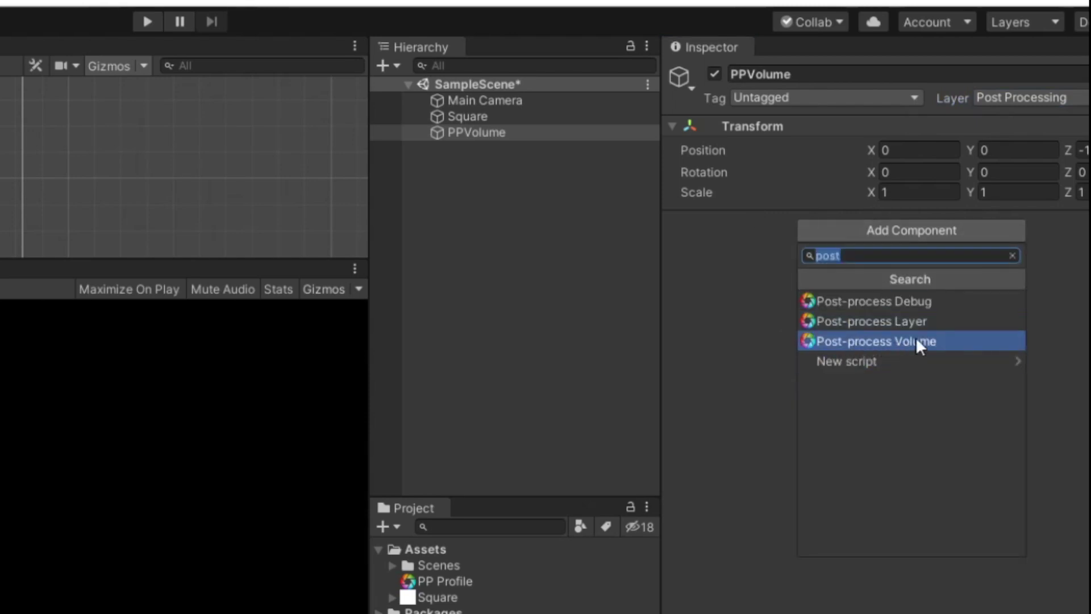
click(940, 341)
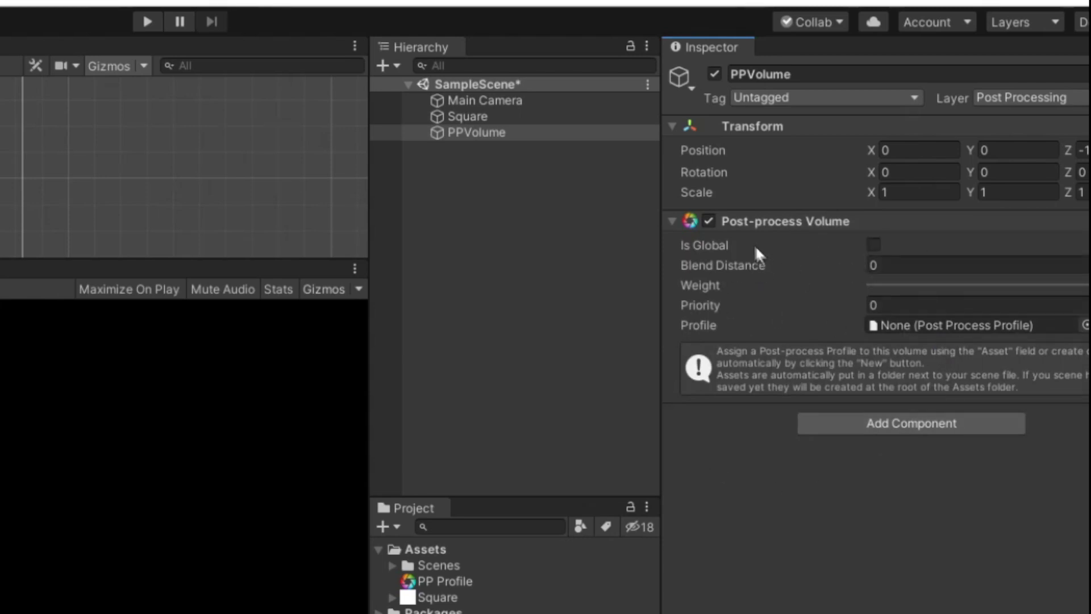
click(874, 244)
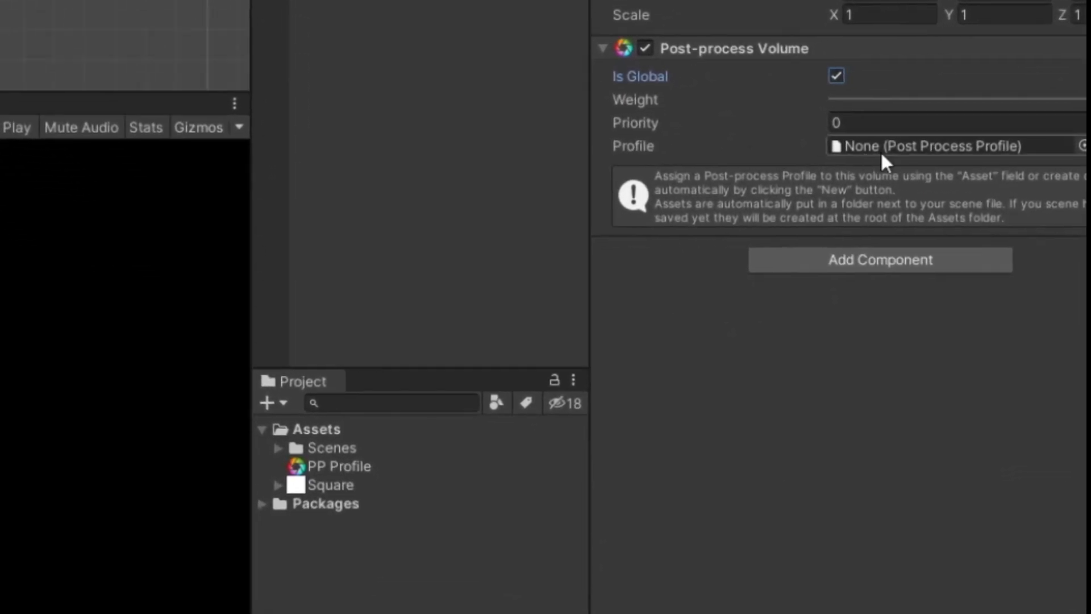
drag(328, 467, 898, 146)
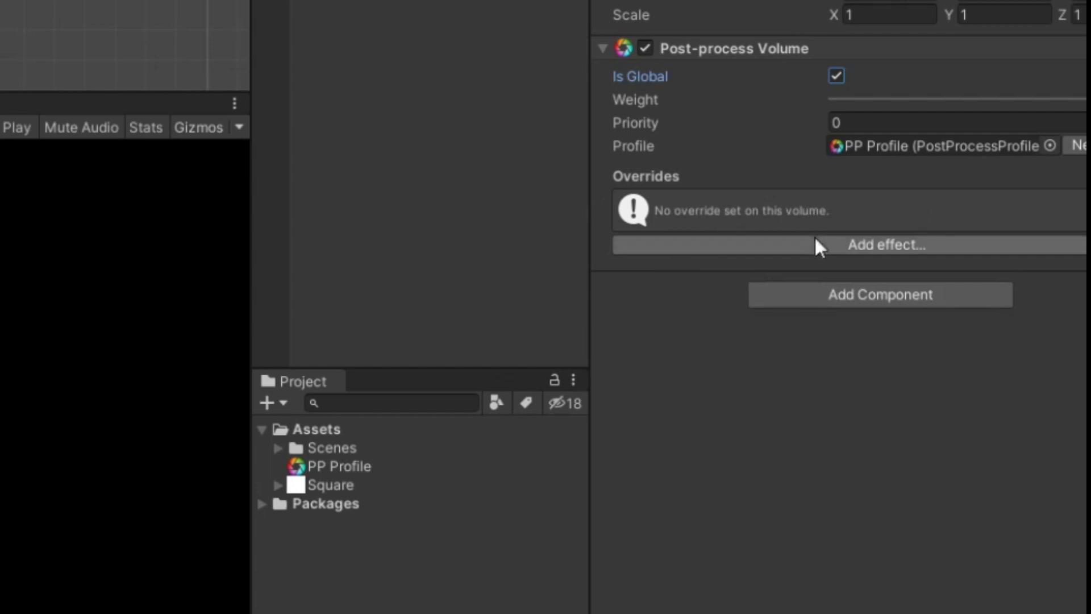
- Add a Bloom effect to the profile and enable its Intensity override
click(814, 251)
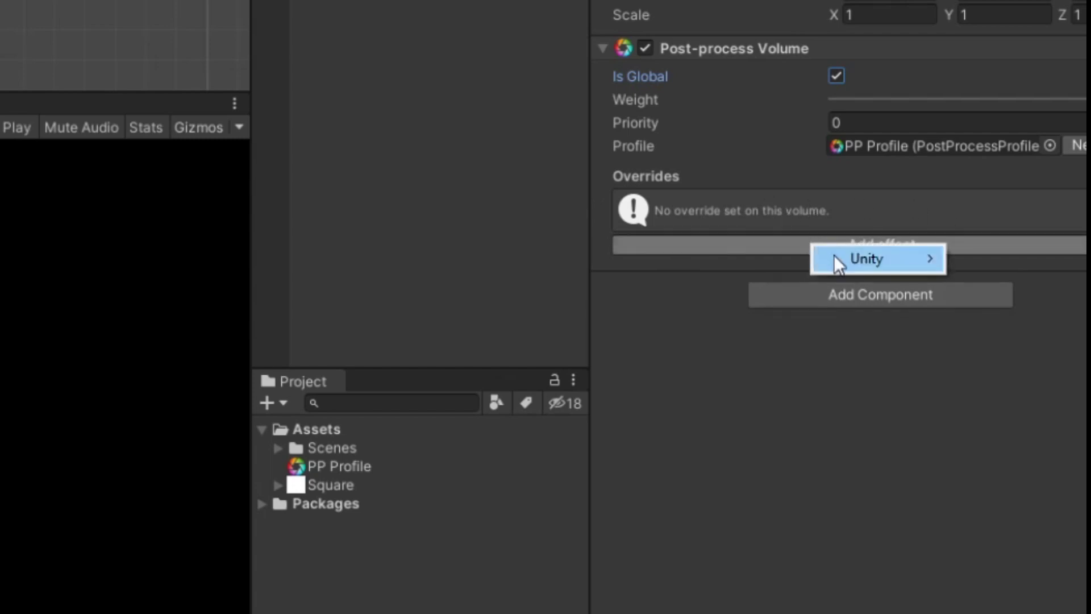
mouse_move(835, 261)
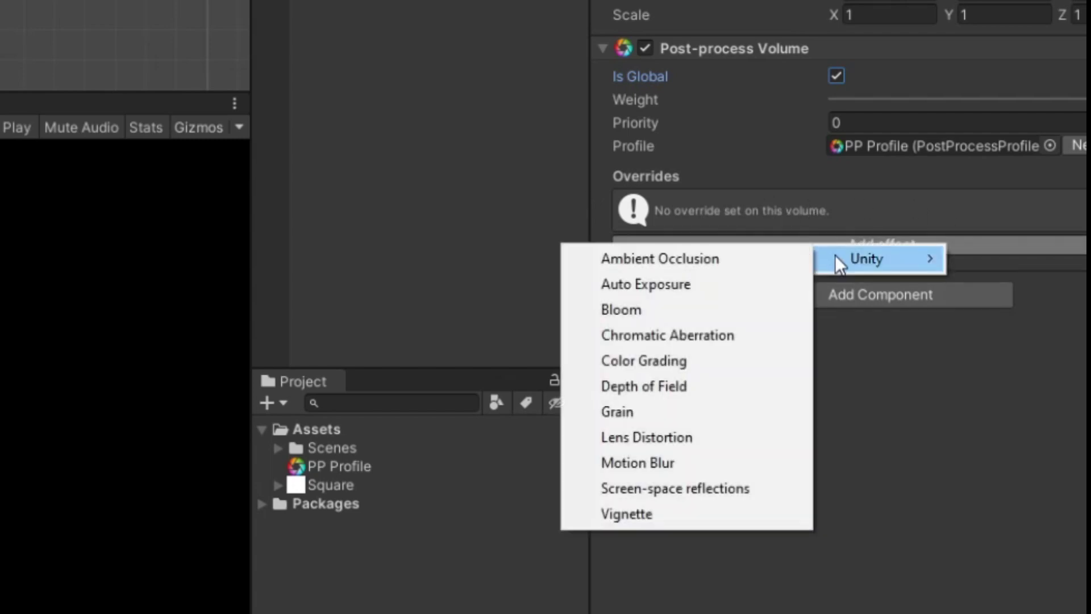
click(668, 316)
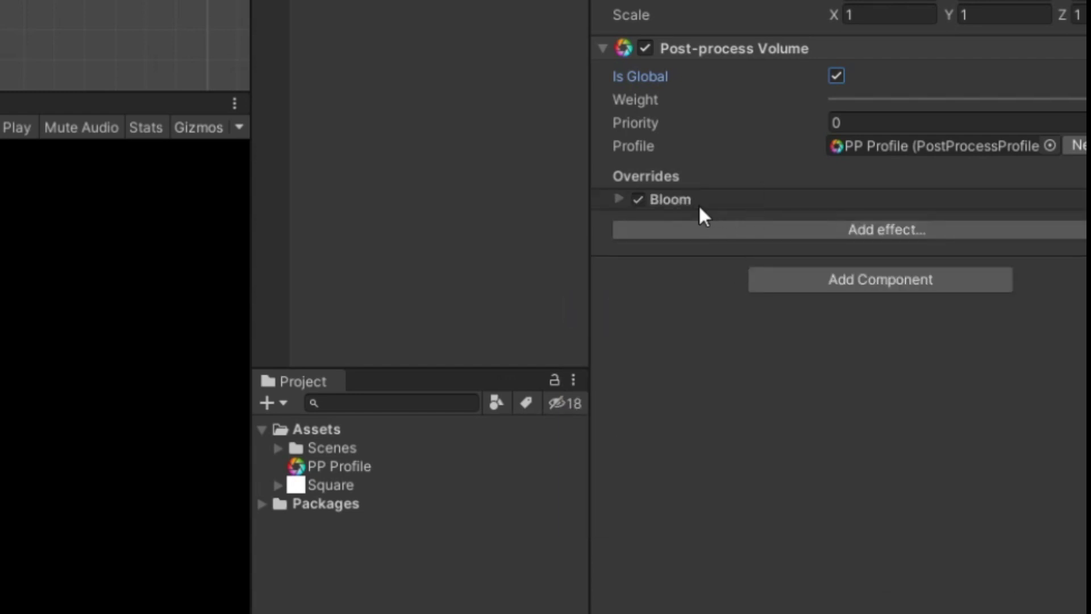
click(619, 199)
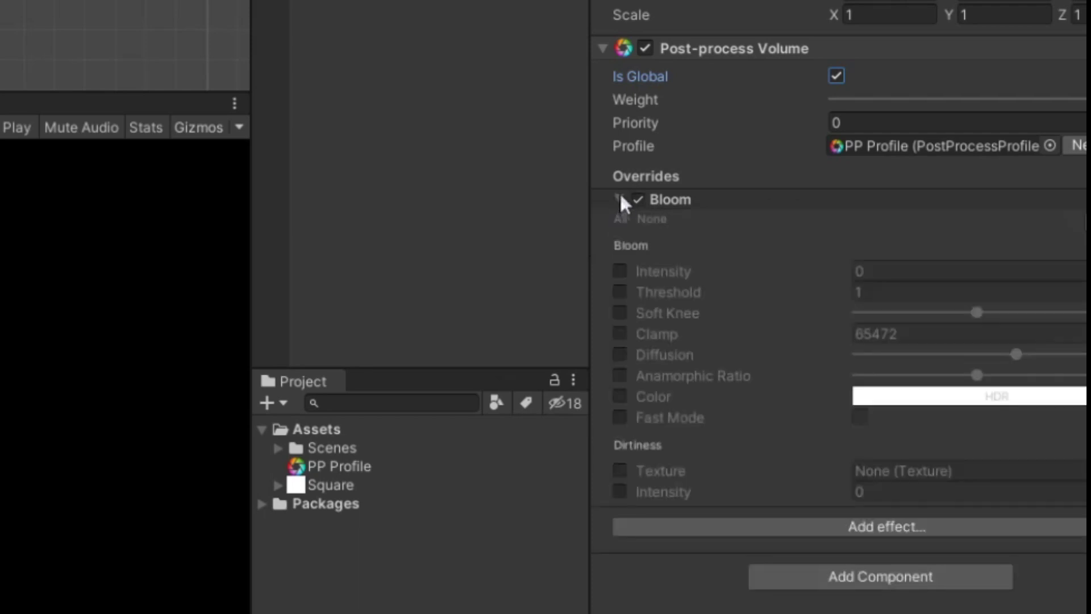
click(620, 271)
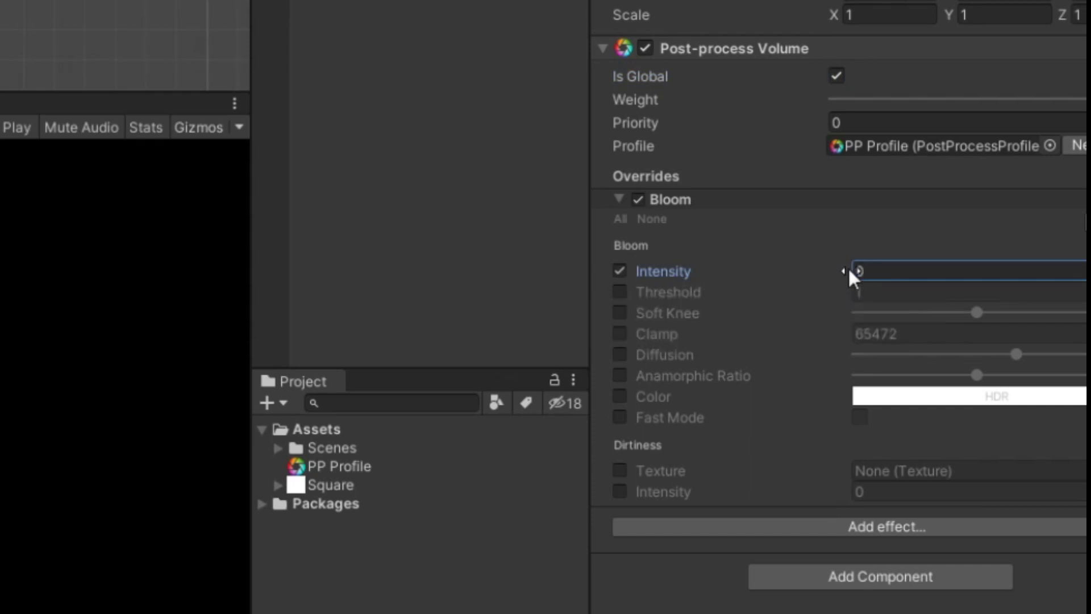
- Raise Bloom Intensity to 25.63 so the white square glows strongly
drag(880, 274, 0, 314)
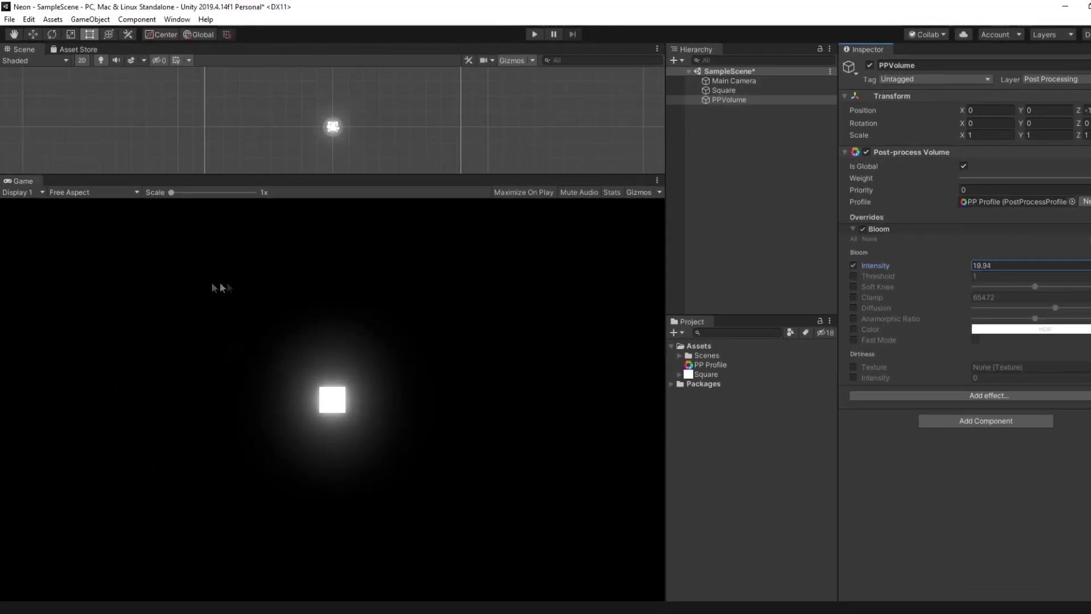
drag(223, 288, 862, 381)
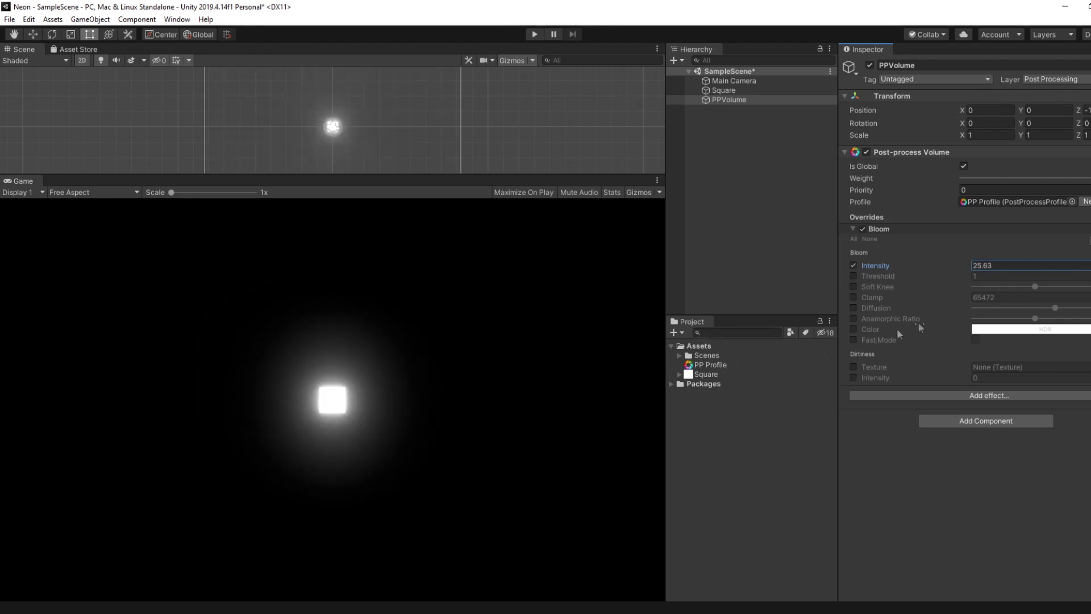
key(ctrl+z)
- Try red and other shades for the Square's colour, settling on light pink
click(985, 178)
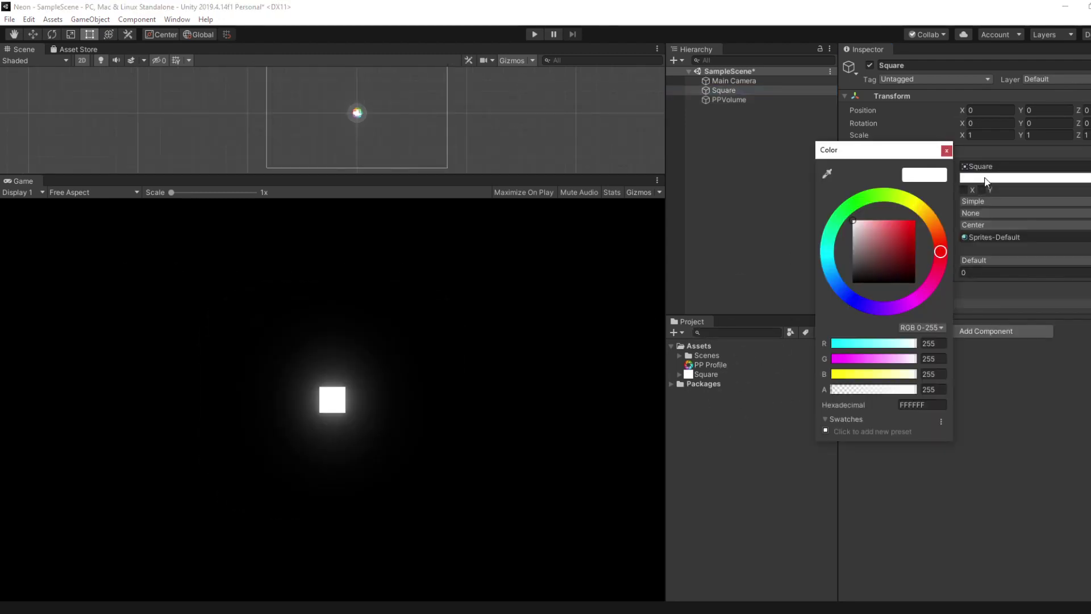
click(891, 241)
drag(895, 234, 867, 339)
click(887, 220)
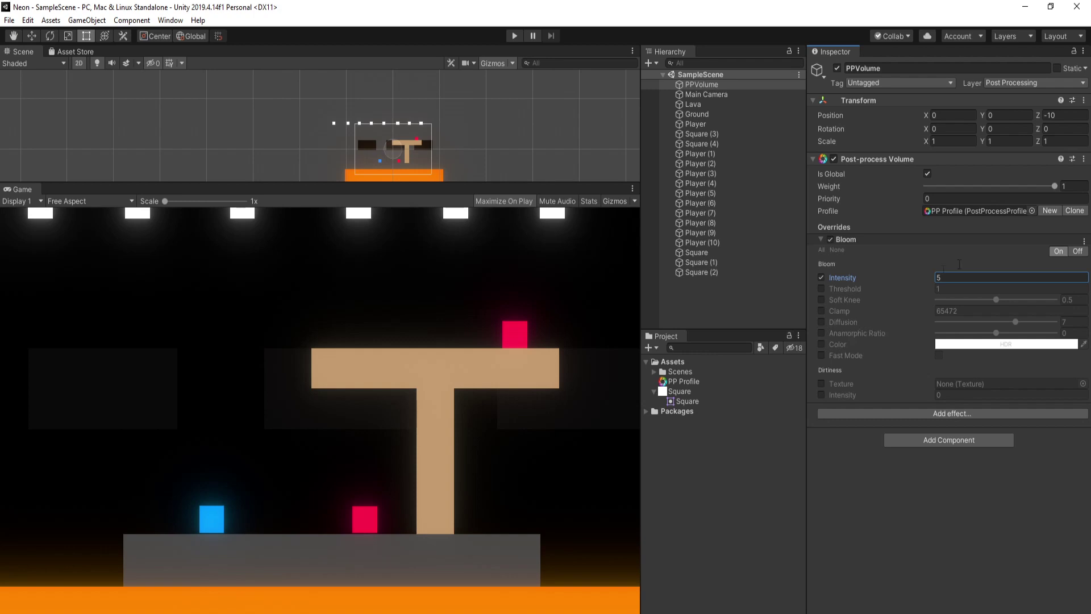
- Change the Bloom Intensity value to 7.49
key(BackSpace)
text(7.49)
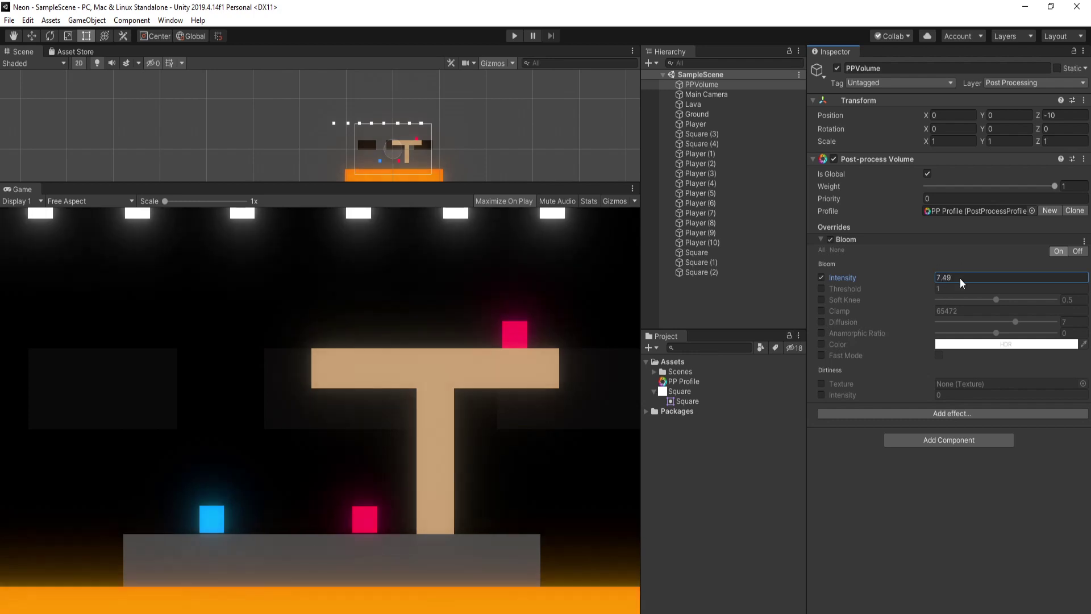